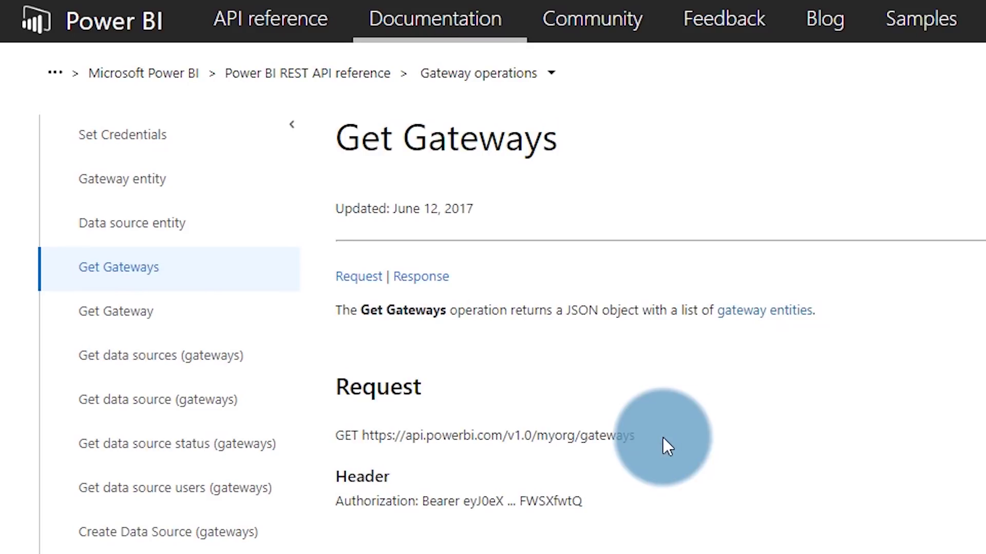
drag(661, 436, 363, 436)
click(672, 474)
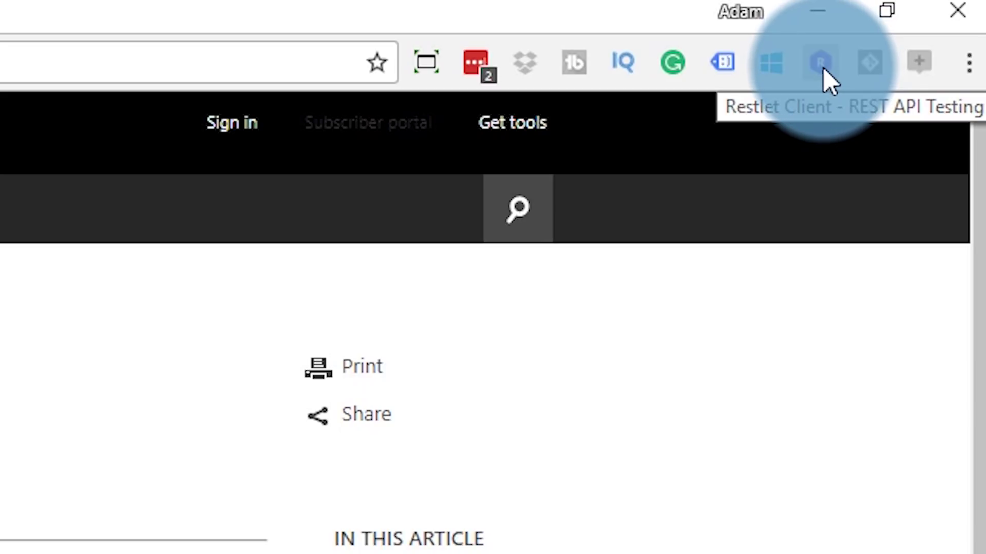
Step: Remove the gateway GUID from the request URL so it targets the gateways list endpoint
click(820, 59)
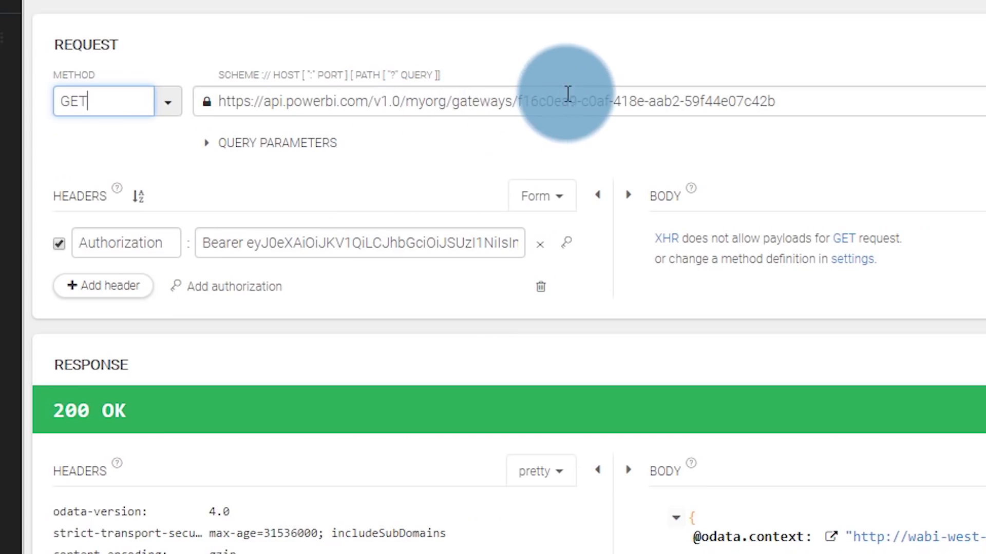
click(567, 93)
drag(808, 93, 528, 90)
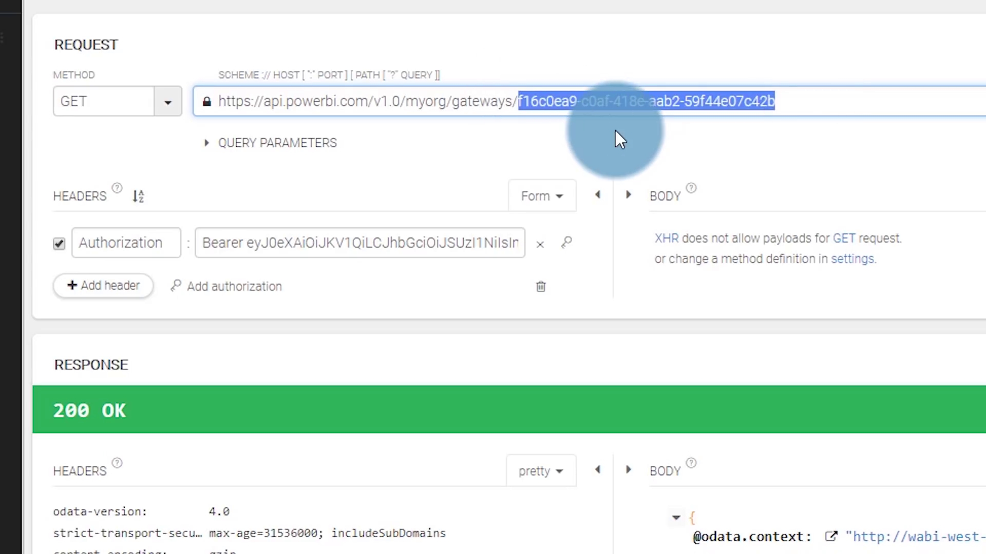
key(BackSpace)
key(BackSpace)
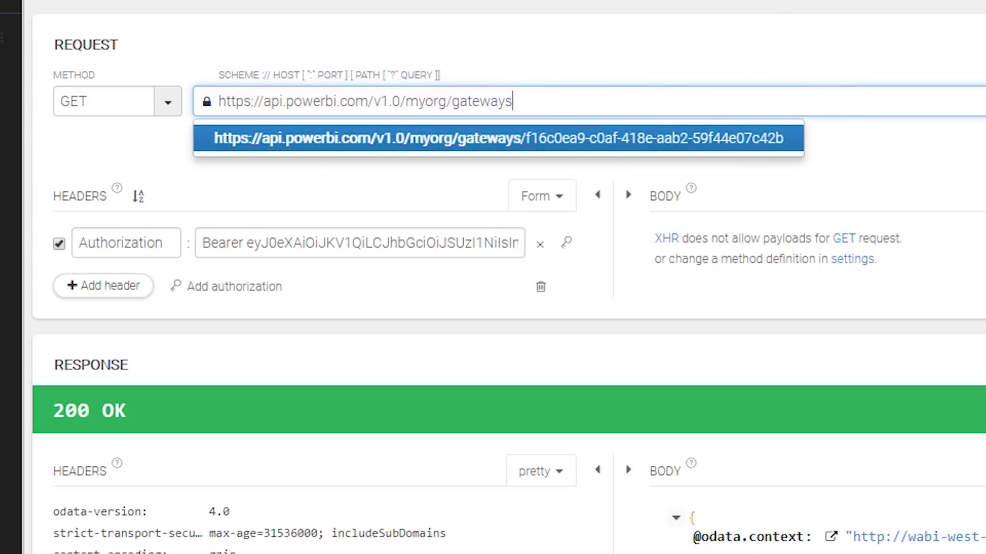
click(916, 189)
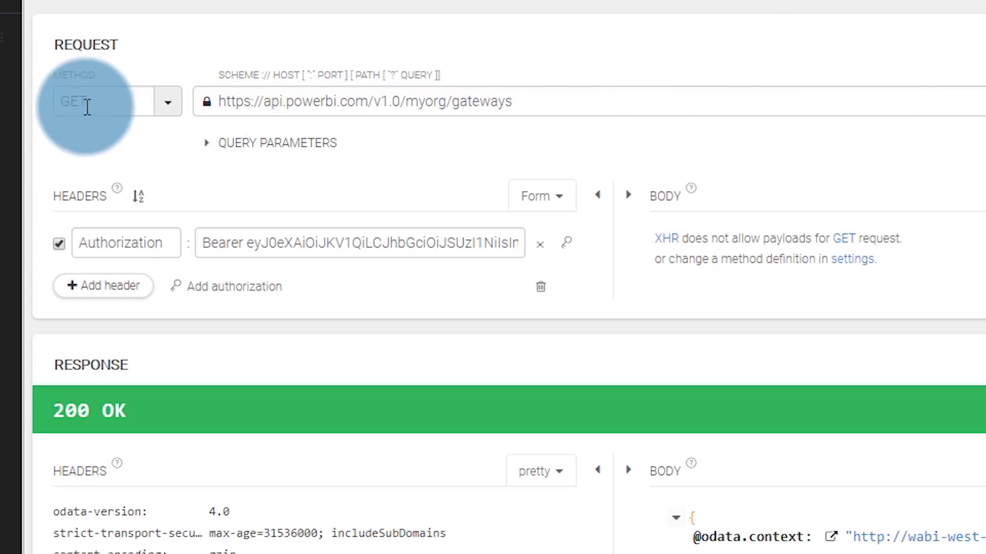
Step: Replace the Authorization header's bearer token with the new token and send the GET request
click(332, 245)
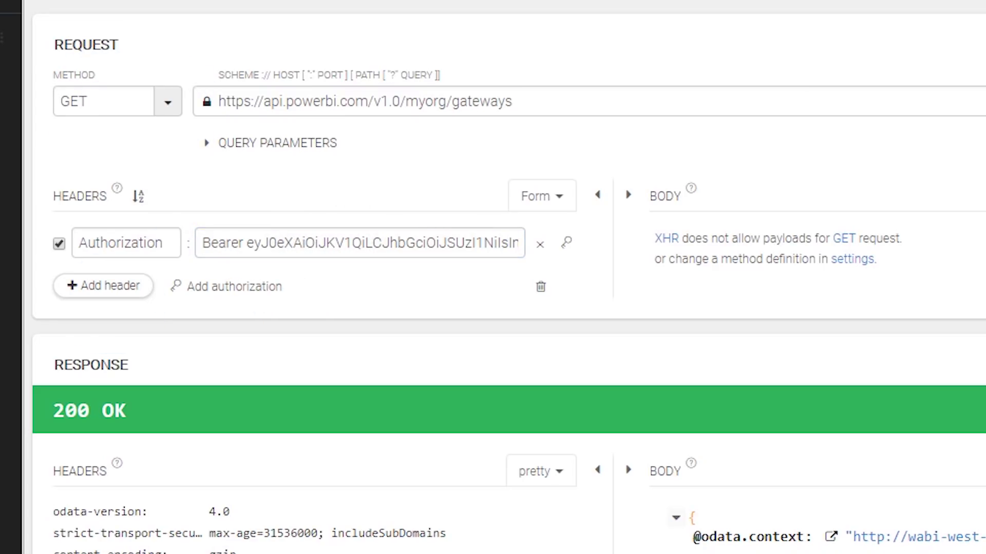
click(392, 231)
key(ctrl+v)
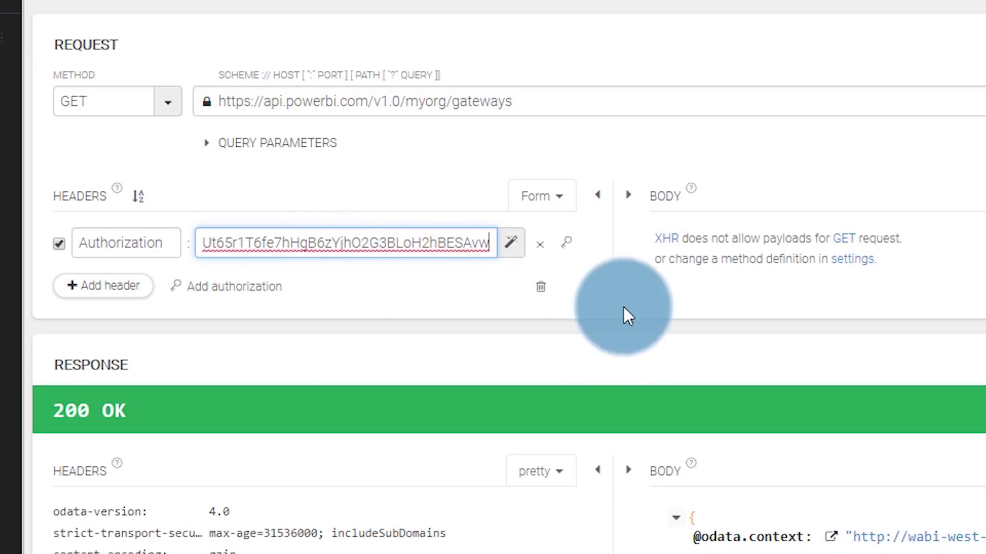
click(871, 128)
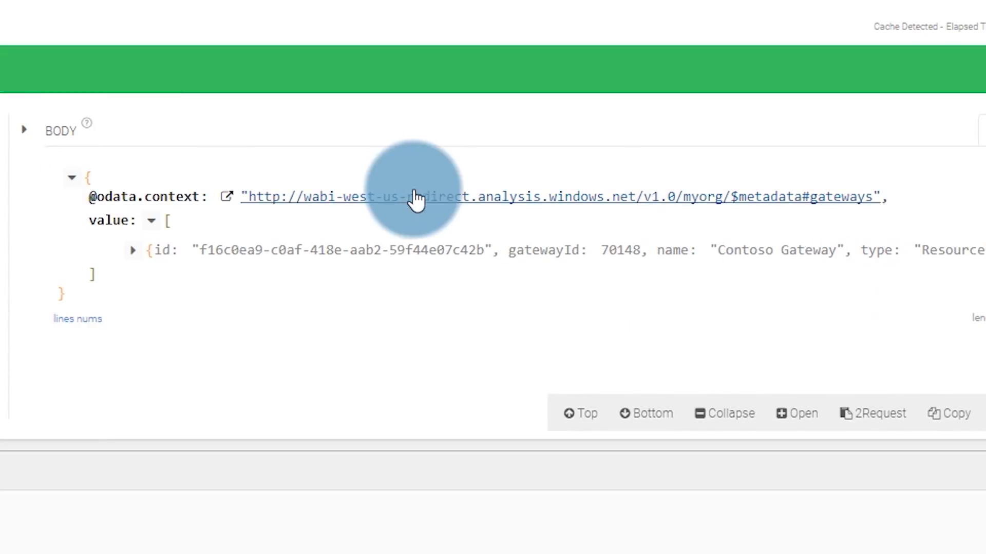
Step: Expand the Contoso Gateway entry and select gatewayAnnotation to find gatewayMachine GUYINACUBEAS
click(136, 251)
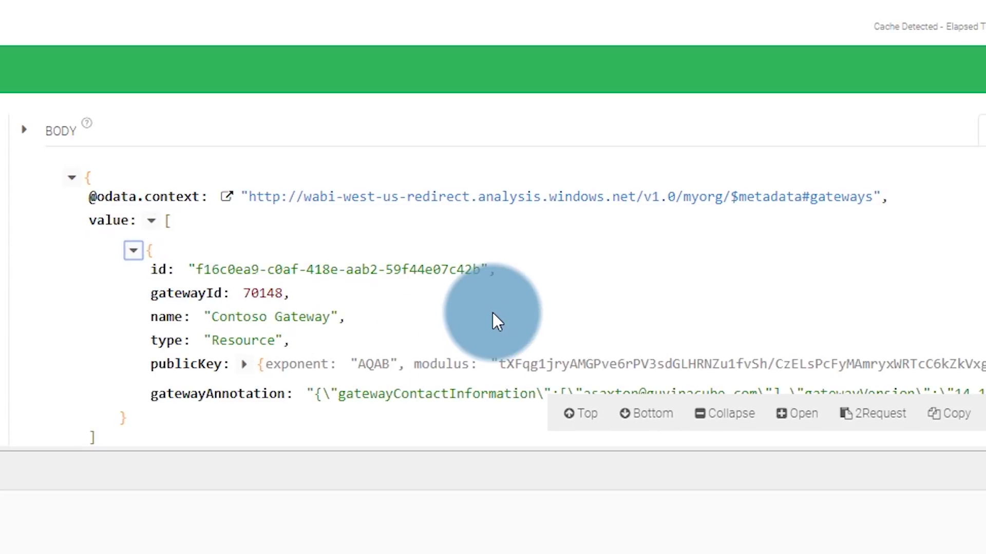
scroll(492, 312, down, 2)
scroll(440, 316, up, 1)
scroll(460, 297, down, 1)
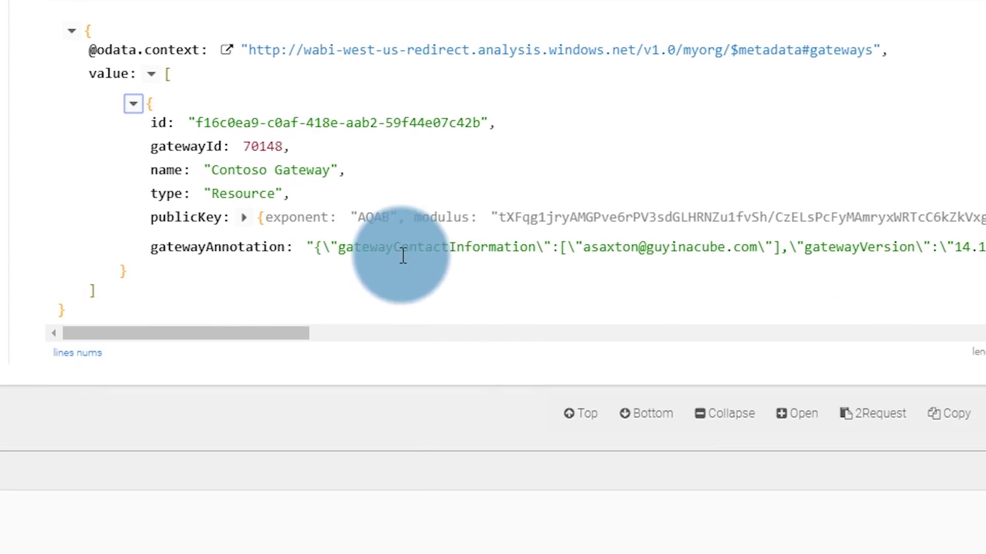
double_click(212, 248)
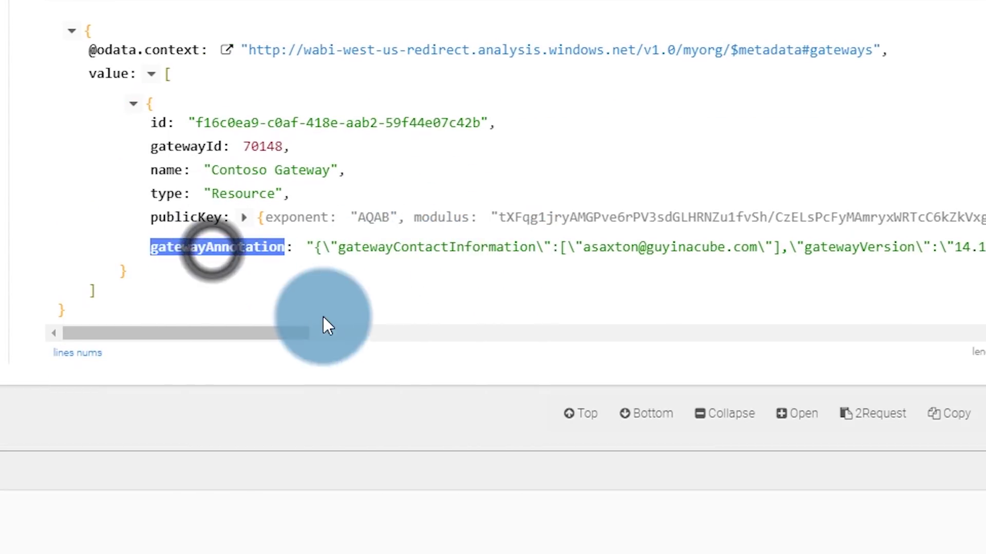
mouse_move(230, 333)
mouse_down()
mouse_move(572, 337)
mouse_move(956, 288)
mouse_up()
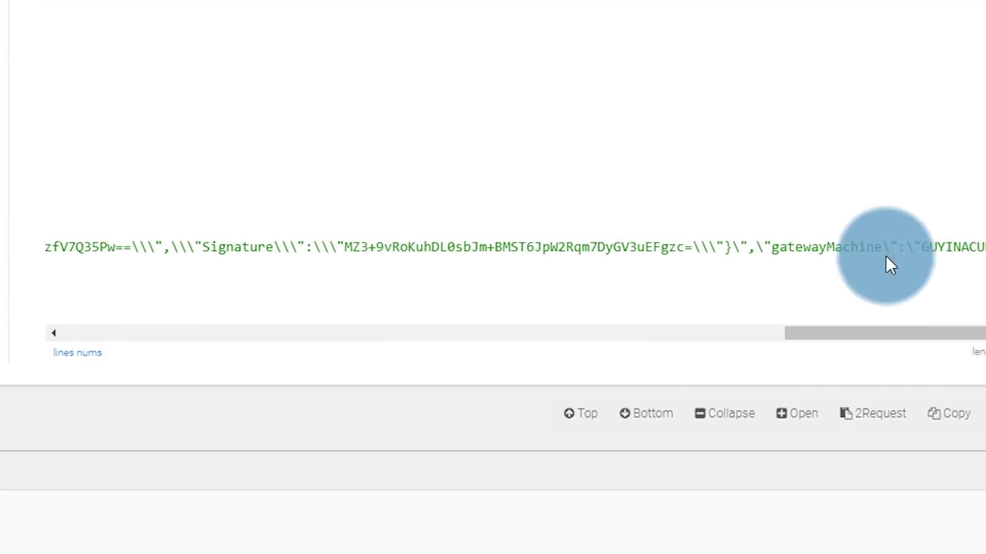